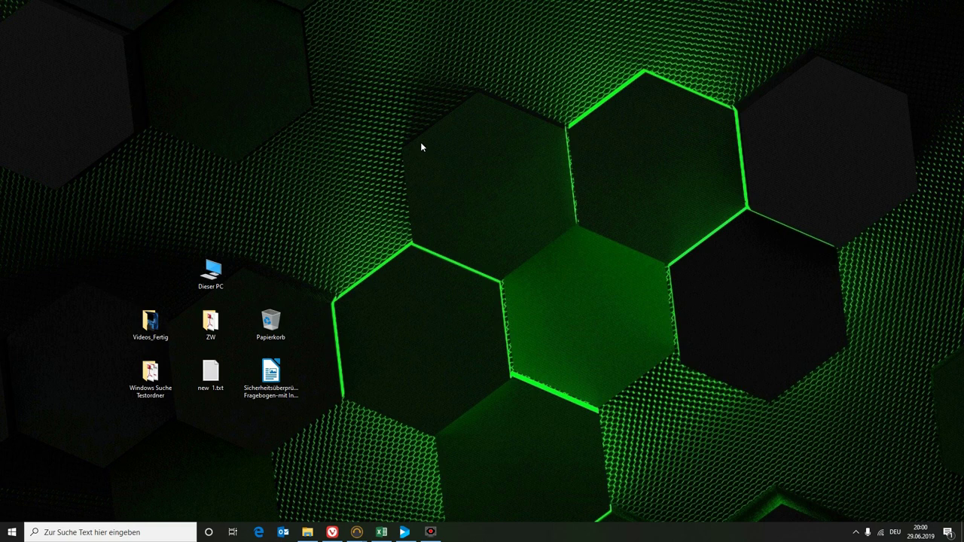
Restore the customer workbook from the taskbar and unfreeze its existing panes.
{"action": "left_click", "coordinate": [382, 531]}
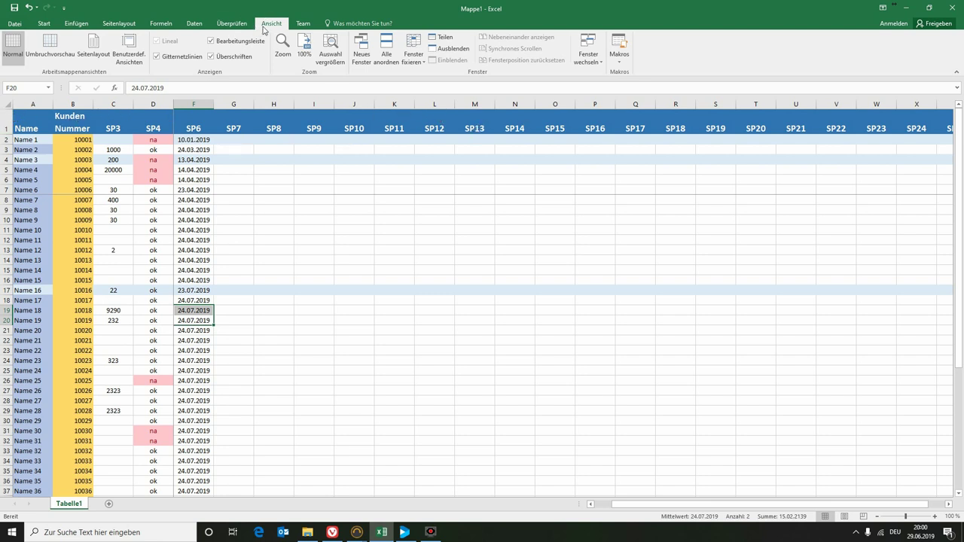
{"action": "left_click", "coordinate": [416, 59]}
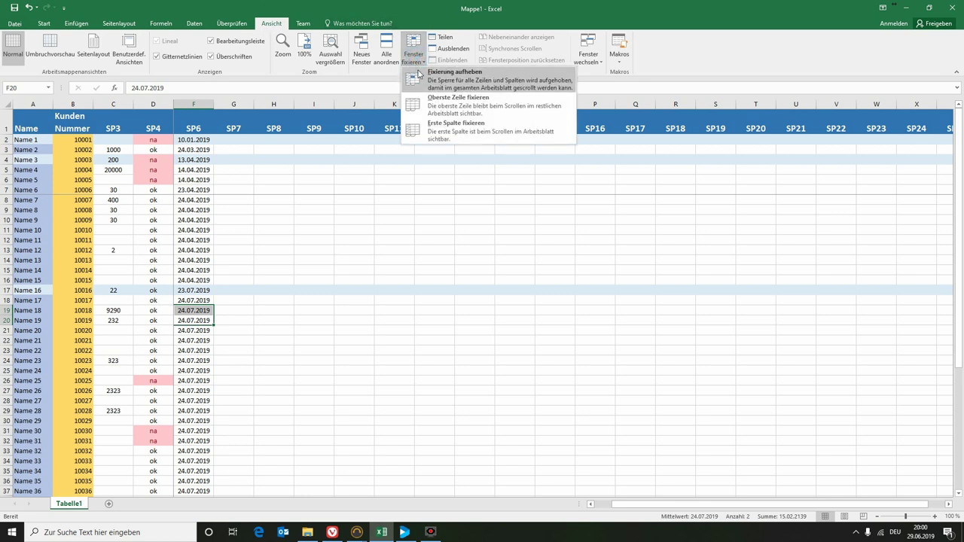
{"action": "left_click", "coordinate": [418, 73]}
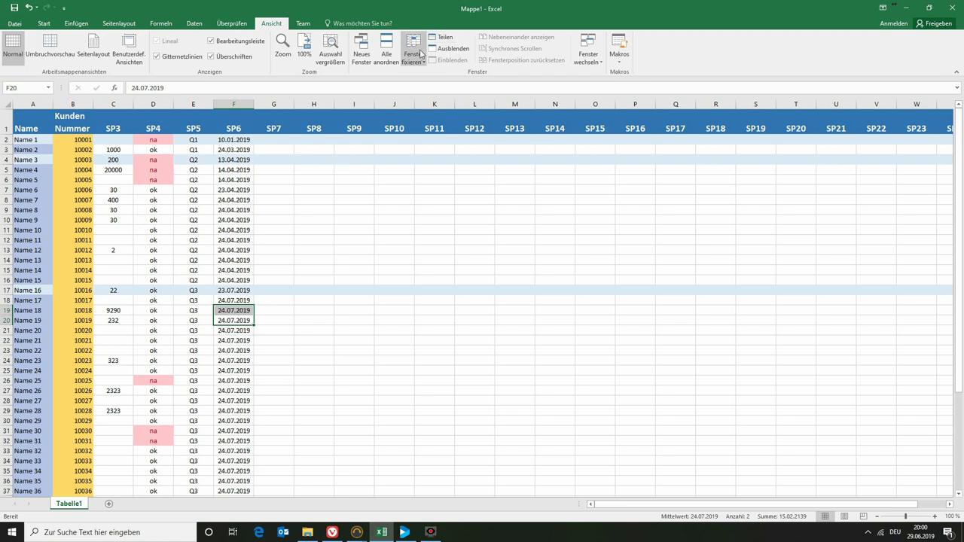
{"action": "left_click", "coordinate": [416, 58]}
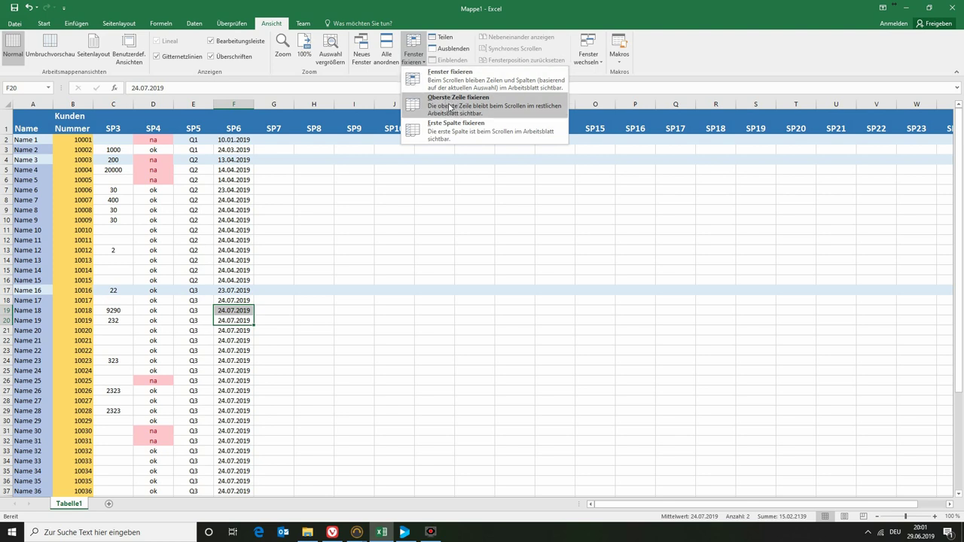
Freeze the top header row, then scroll down and back up to confirm it stays fixed.
{"action": "left_click", "coordinate": [450, 105]}
{"action": "left_click", "coordinate": [458, 211]}
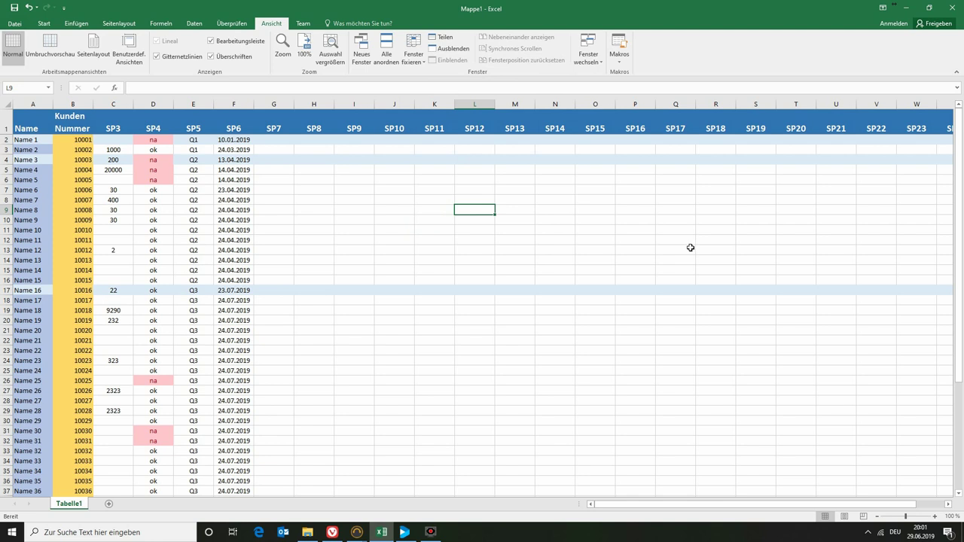
{"action": "scroll", "coordinate": [690, 248], "scroll_direction": "down", "scroll_amount": 3}
{"action": "scroll", "coordinate": [681, 245], "scroll_direction": "down", "scroll_amount": 3}
{"action": "scroll", "coordinate": [678, 243], "scroll_direction": "up", "scroll_amount": 5}
{"action": "scroll", "coordinate": [673, 241], "scroll_direction": "down", "scroll_amount": 4}
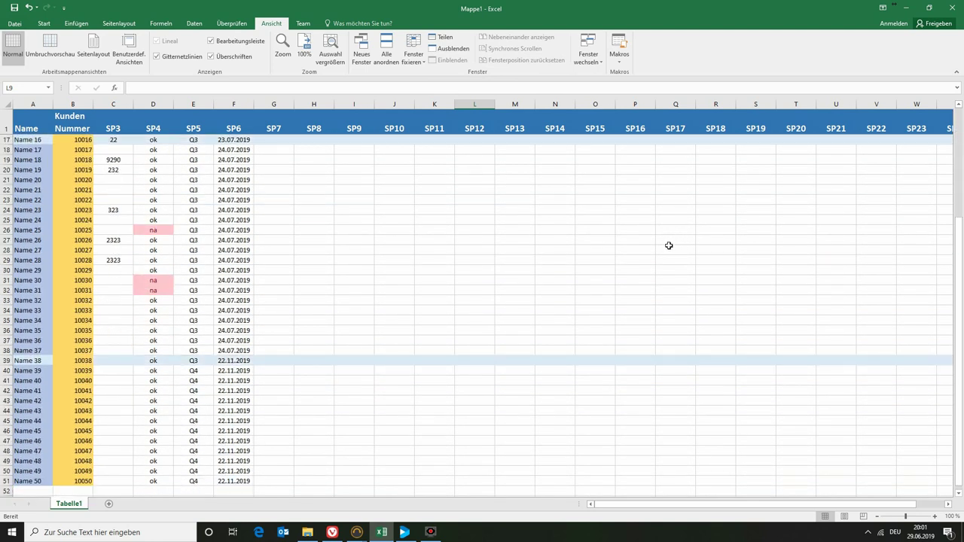
{"action": "scroll", "coordinate": [668, 245], "scroll_direction": "up", "scroll_amount": 5}
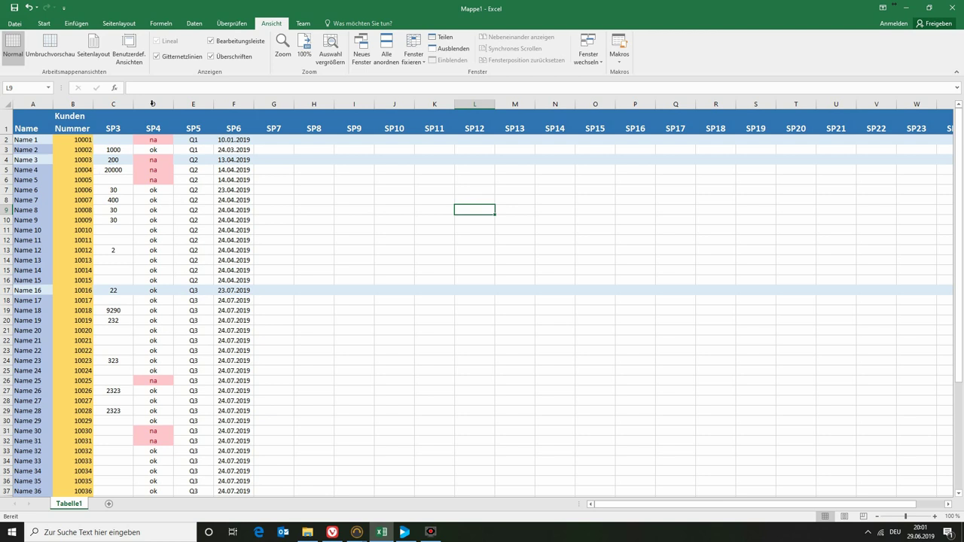
Freeze the first (Name) column and drag the scrollbars to check it stays put.
{"action": "left_click", "coordinate": [414, 58]}
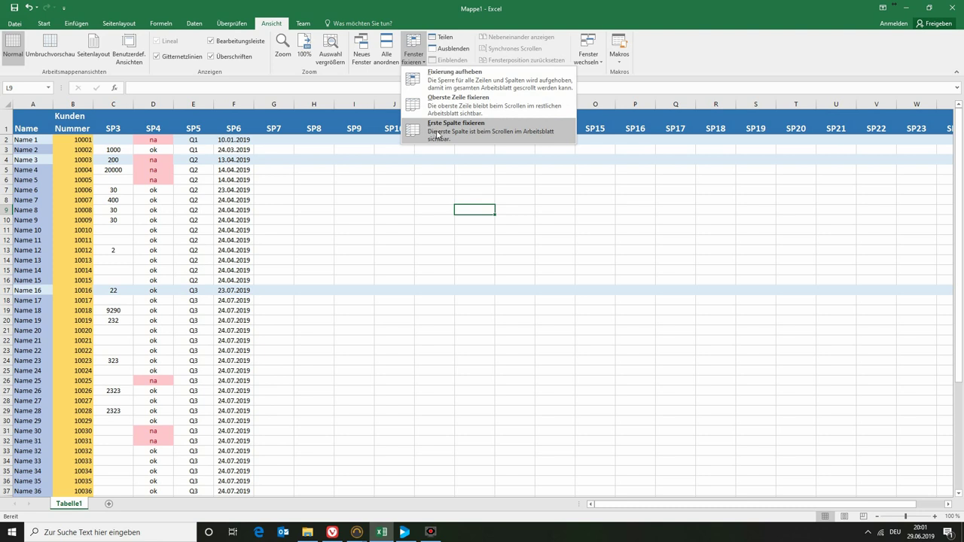
{"action": "left_click", "coordinate": [442, 132]}
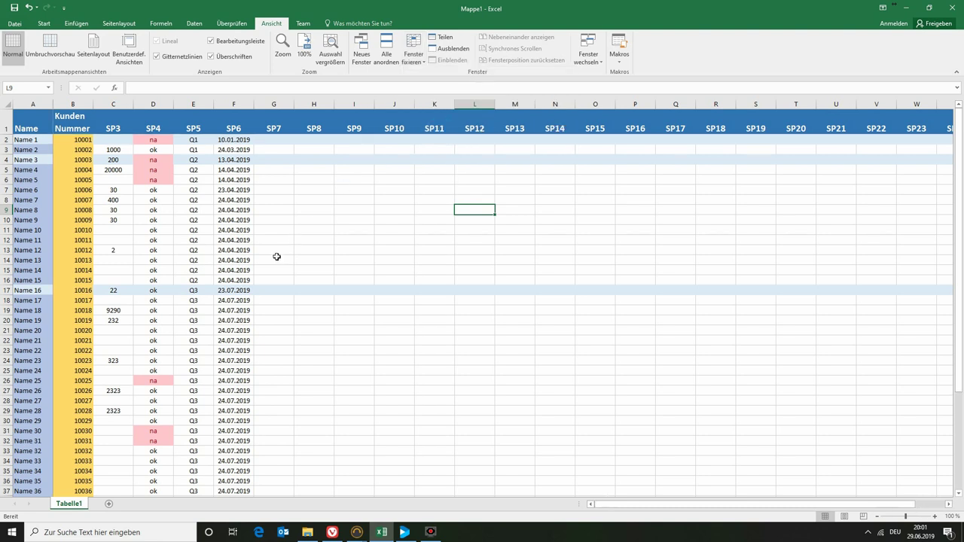
{"action": "left_click_drag", "start_coordinate": [629, 509], "coordinate": [625, 508]}
{"action": "left_click_drag", "start_coordinate": [960, 248], "coordinate": [947, 234]}
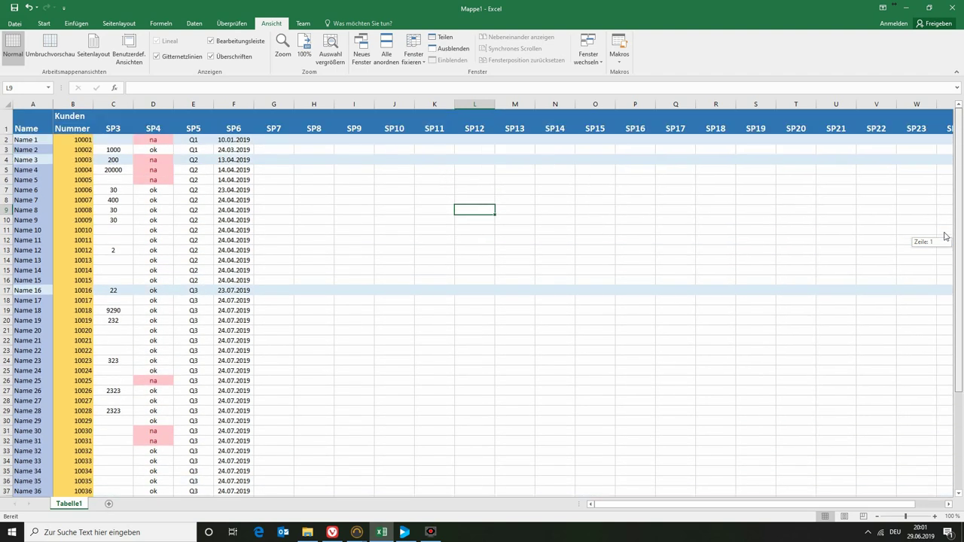
{"action": "mouse_move", "coordinate": [947, 234]}
{"action": "left_mouse_down"}
{"action": "mouse_move", "coordinate": [946, 288]}
{"action": "mouse_move", "coordinate": [925, 222]}
{"action": "left_mouse_up"}
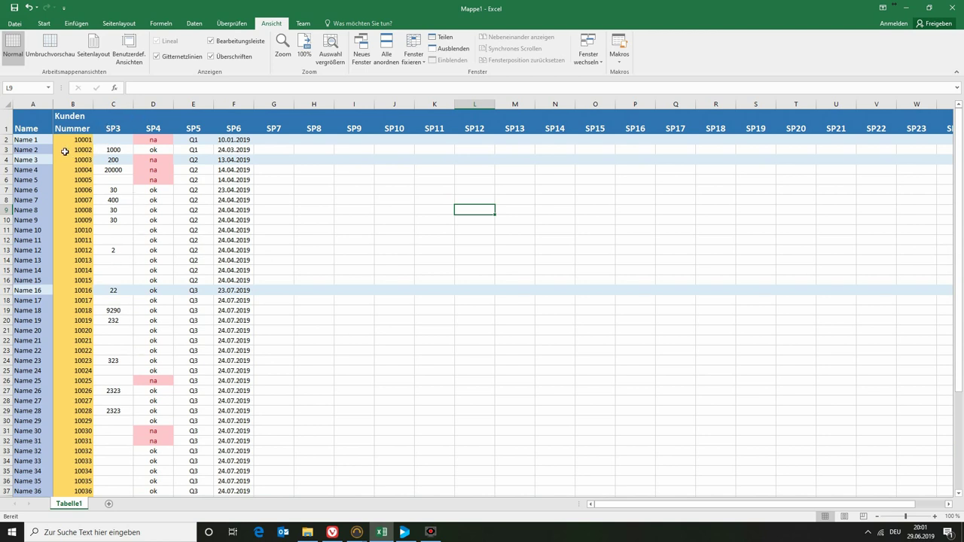
Unfreeze the first column, then select row 1 together with column A.
{"action": "left_click", "coordinate": [413, 54]}
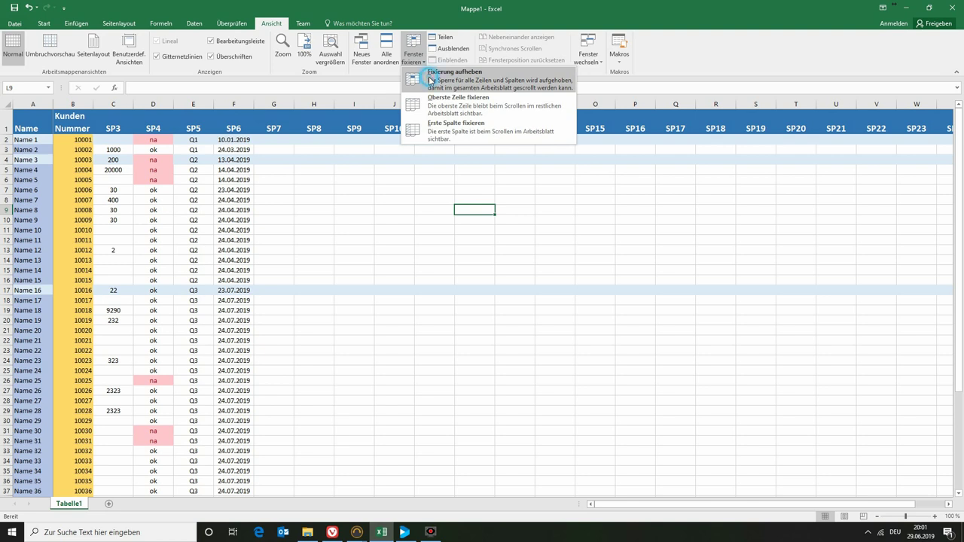
{"action": "left_click", "coordinate": [431, 80]}
{"action": "left_click_drag", "start_coordinate": [212, 231], "coordinate": [230, 231]}
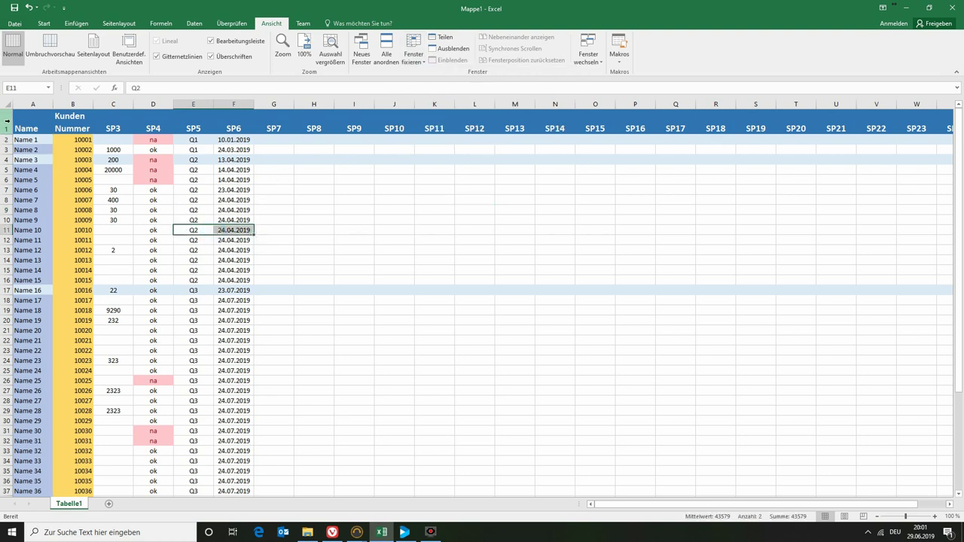
{"action": "left_click", "coordinate": [7, 122]}
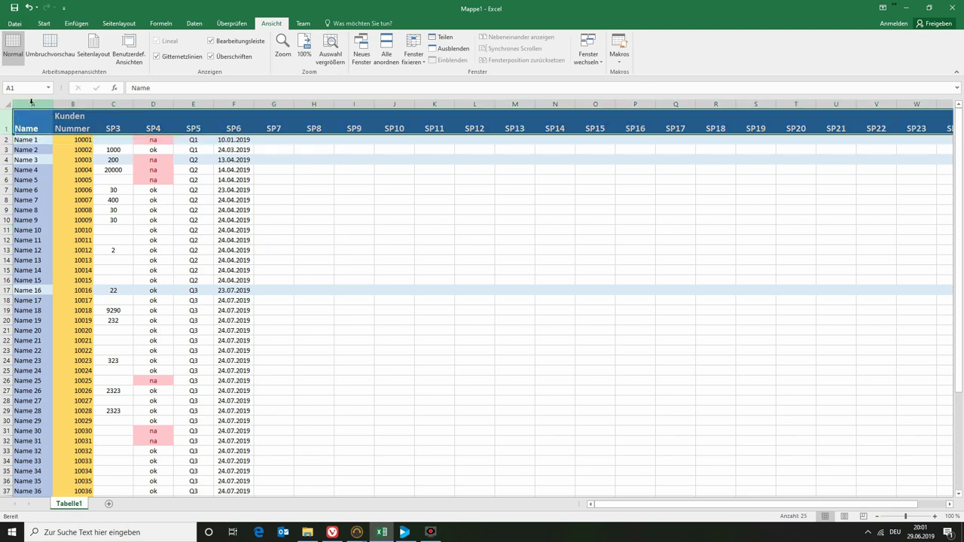
{"action": "left_click", "coordinate": [32, 103], "text": "ctrl"}
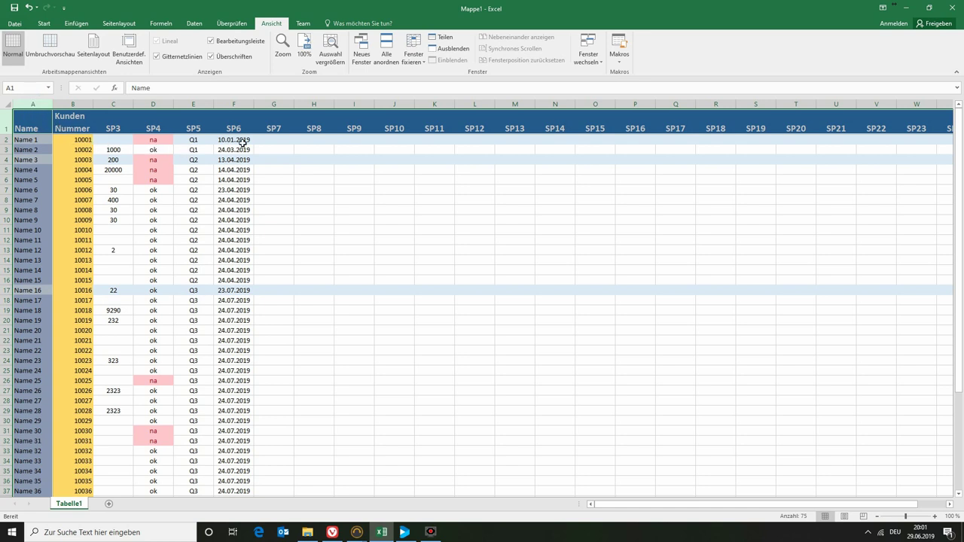
{"action": "left_click", "coordinate": [414, 62]}
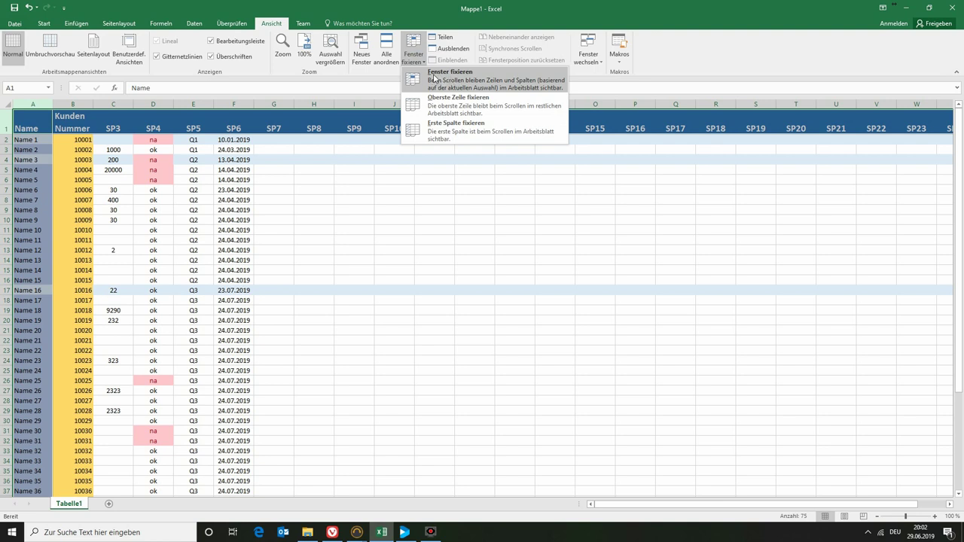
Freeze panes at M18 and drag the scrollbars to check rows 1–17 and columns A–L stay fixed.
{"action": "left_click", "coordinate": [453, 85]}
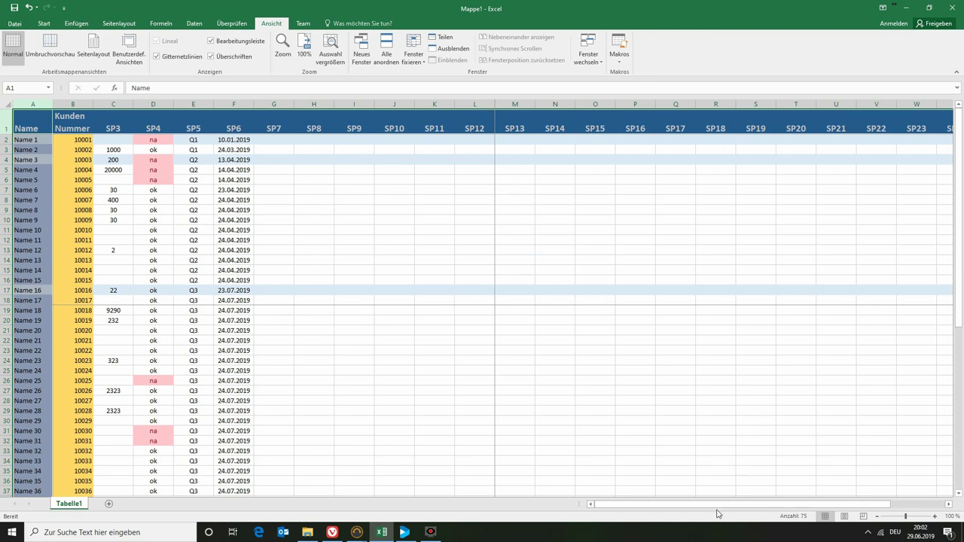
{"action": "left_click_drag", "start_coordinate": [716, 504], "coordinate": [734, 512]}
{"action": "mouse_move", "coordinate": [953, 220]}
{"action": "left_mouse_down"}
{"action": "mouse_move", "coordinate": [961, 273]}
{"action": "mouse_move", "coordinate": [960, 222]}
{"action": "left_mouse_up"}
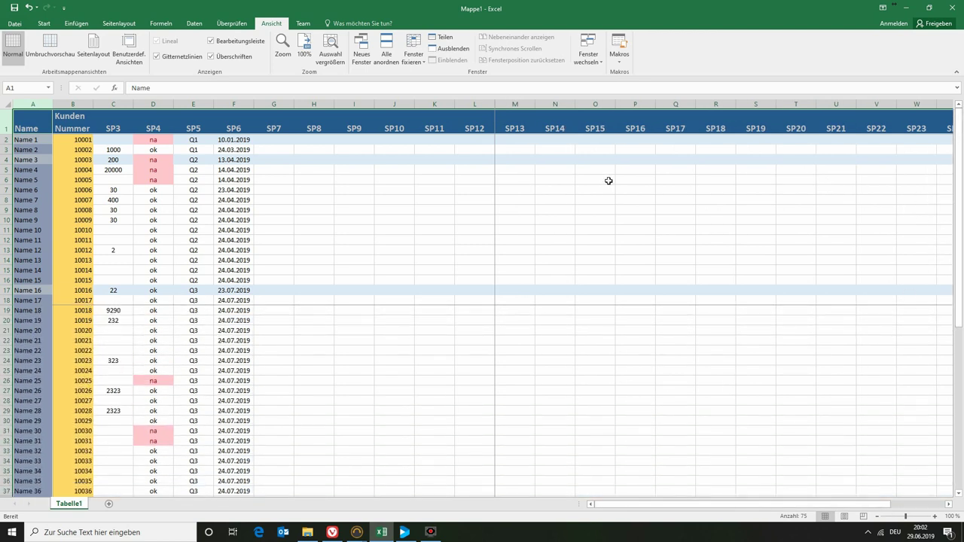
Remove the existing pane freeze from the customer sheet.
{"action": "left_click", "coordinate": [414, 61]}
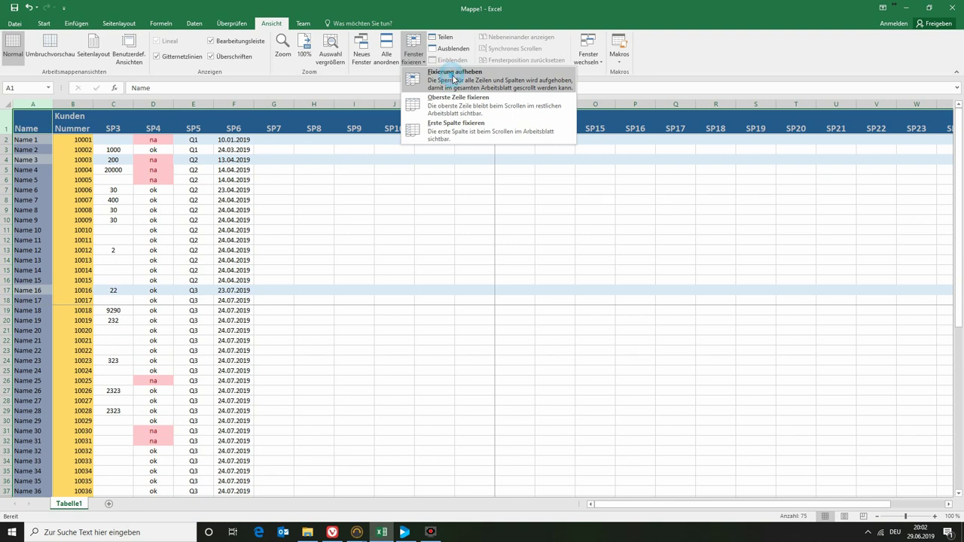
{"action": "left_click", "coordinate": [452, 79]}
{"action": "left_click", "coordinate": [363, 293]}
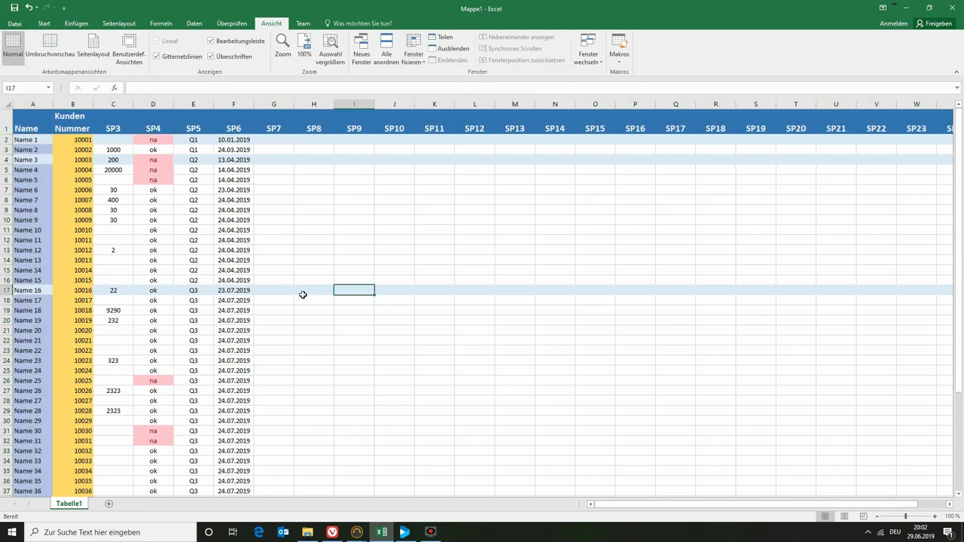
Freeze panes at B2 so the header row and Name column stay fixed, then scroll to test.
{"action": "left_click", "coordinate": [68, 140]}
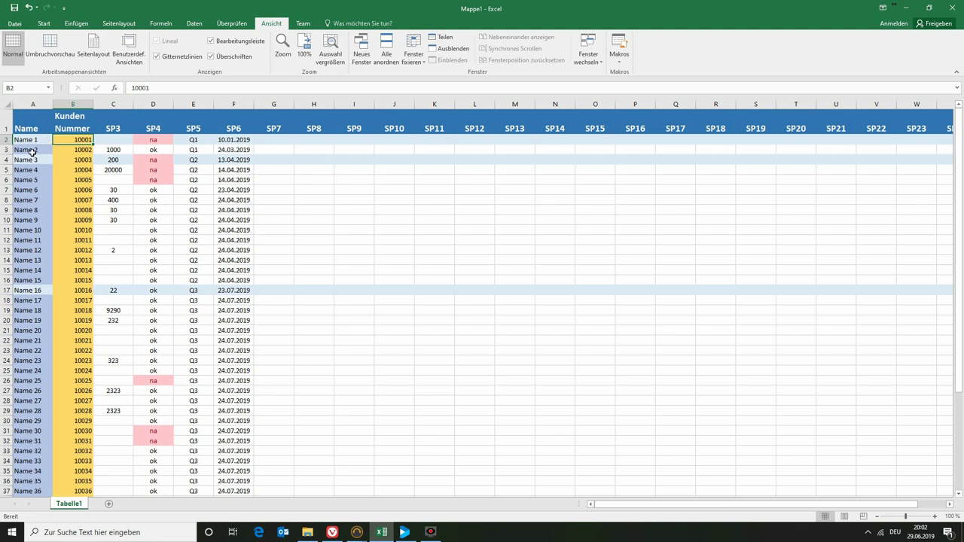
{"action": "left_click", "coordinate": [412, 56]}
{"action": "left_click", "coordinate": [441, 81]}
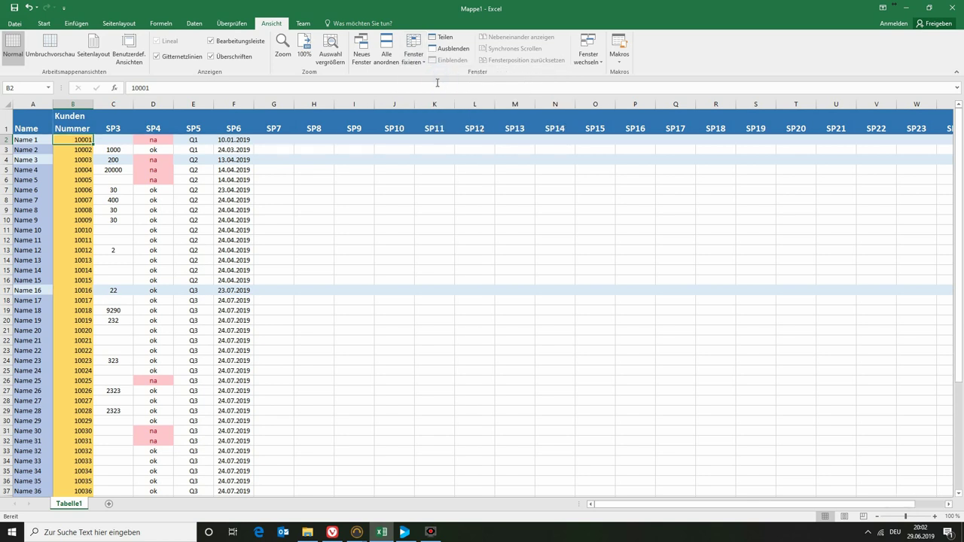
{"action": "left_click_drag", "start_coordinate": [607, 506], "coordinate": [594, 508]}
{"action": "left_click_drag", "start_coordinate": [956, 216], "coordinate": [955, 252]}
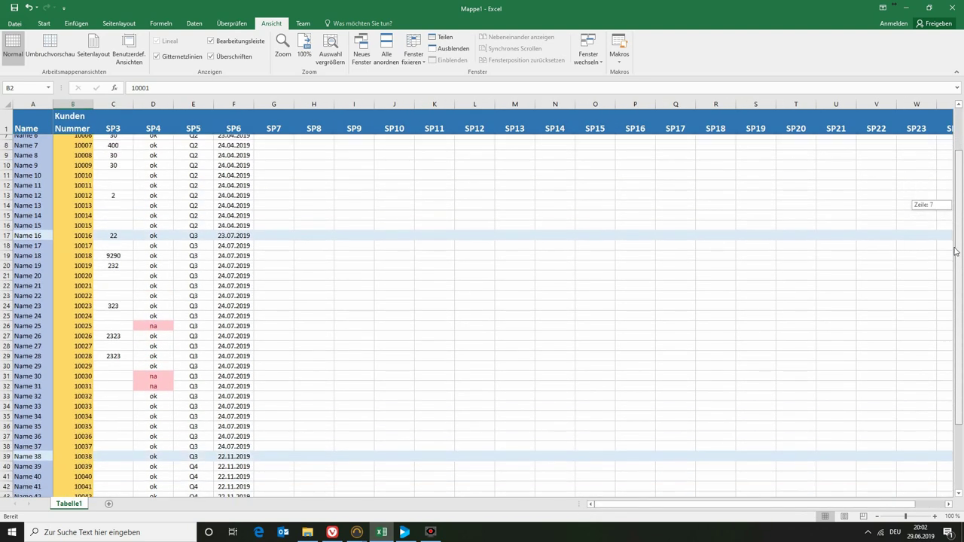
{"action": "left_click_drag", "start_coordinate": [955, 252], "coordinate": [868, 183]}
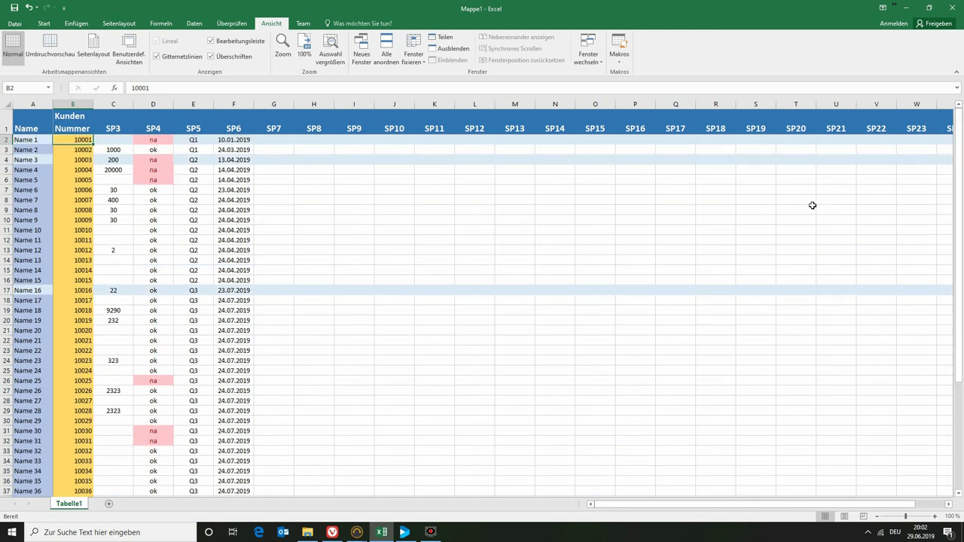
Unfreeze the B2 panes and select cell C2 as the new freeze corner.
{"action": "left_click", "coordinate": [414, 59]}
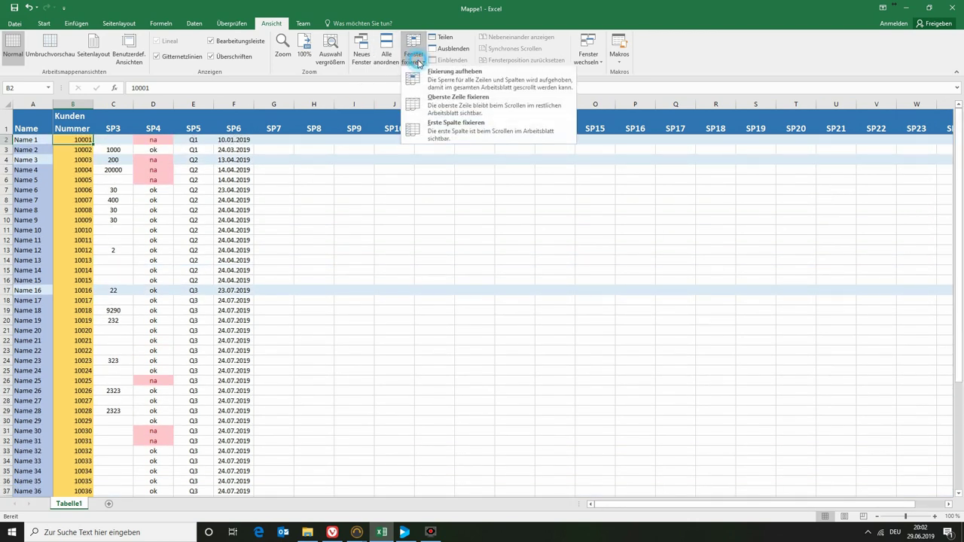
{"action": "left_click", "coordinate": [427, 79]}
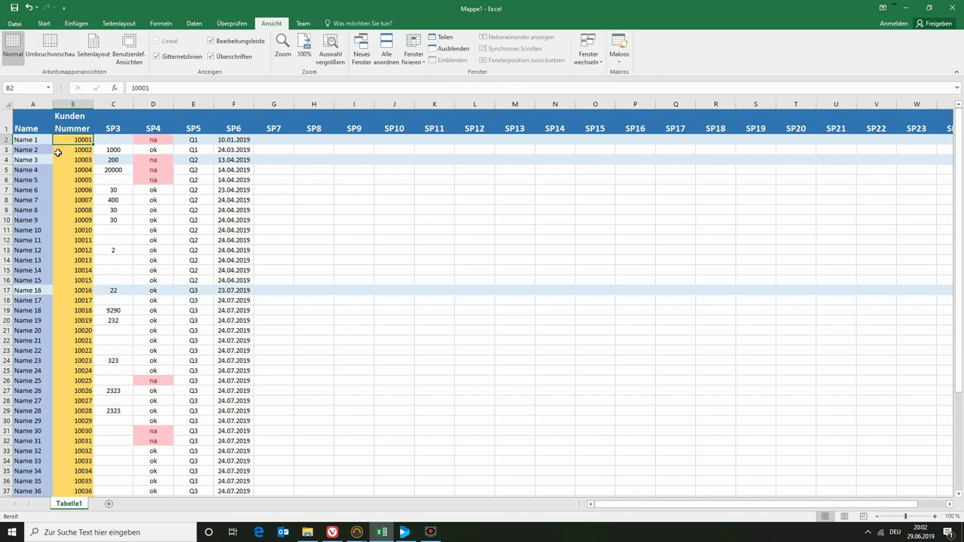
{"action": "left_click", "coordinate": [108, 140]}
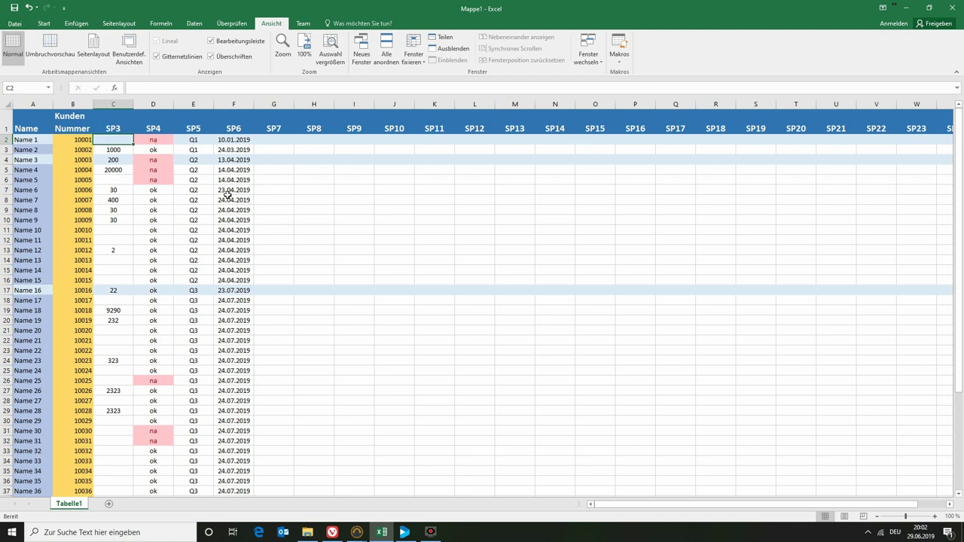
Freeze panes at C2 and drag the scrollbars to test that row 1 and columns A–B stay fixed.
{"action": "left_click", "coordinate": [421, 64]}
{"action": "left_click", "coordinate": [440, 81]}
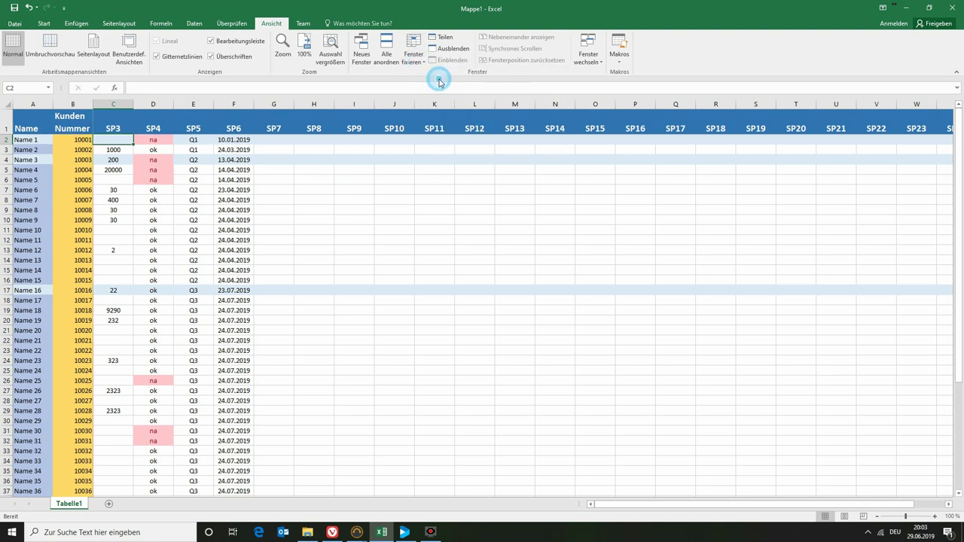
{"action": "left_click_drag", "start_coordinate": [704, 503], "coordinate": [741, 503]}
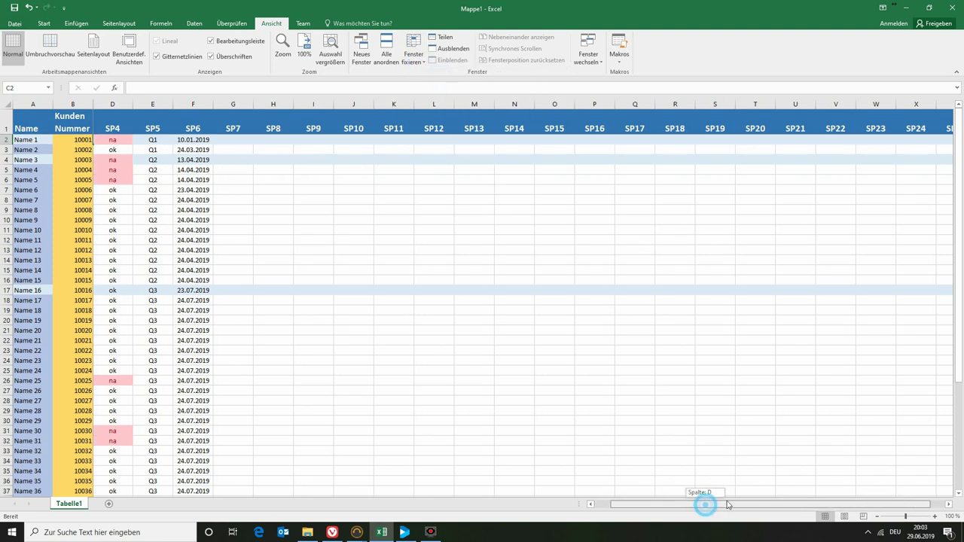
{"action": "left_click_drag", "start_coordinate": [735, 505], "coordinate": [738, 503]}
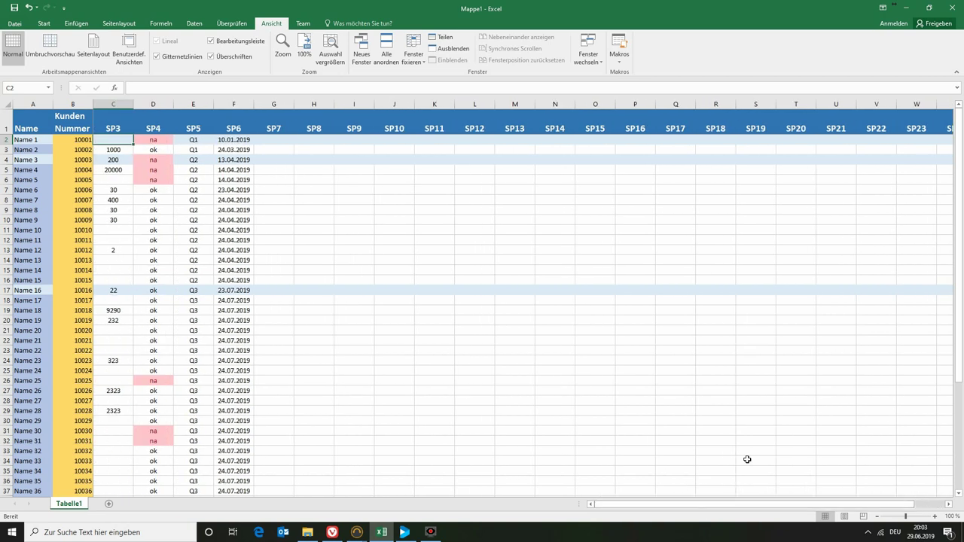
{"action": "mouse_move", "coordinate": [960, 281]}
{"action": "left_mouse_down"}
{"action": "mouse_move", "coordinate": [961, 294]}
{"action": "mouse_move", "coordinate": [960, 275]}
{"action": "left_mouse_up"}
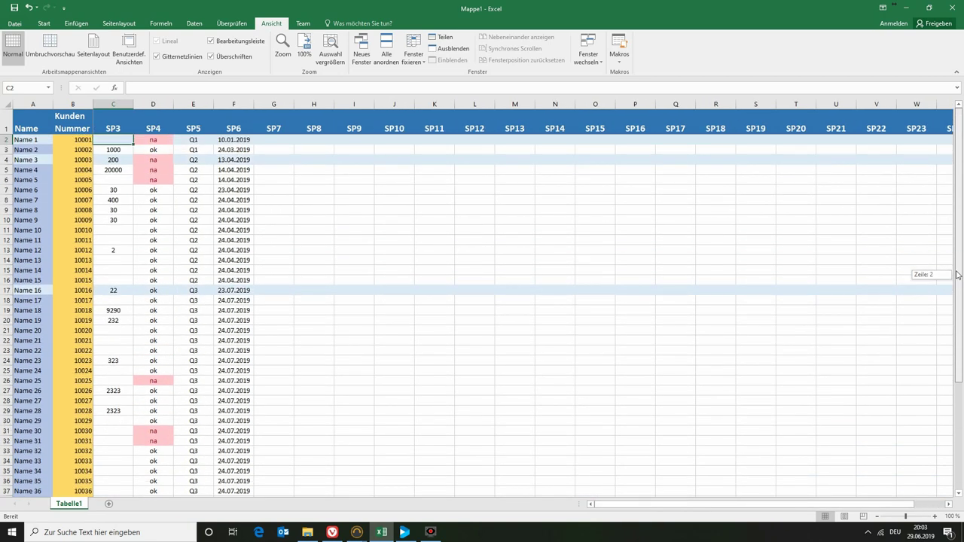
{"action": "left_click_drag", "start_coordinate": [646, 505], "coordinate": [657, 502]}
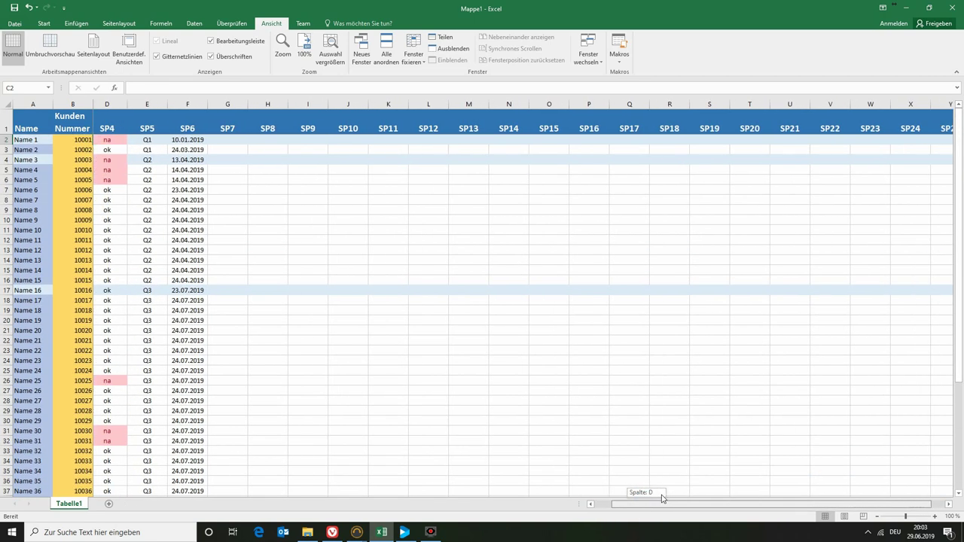
{"action": "left_click_drag", "start_coordinate": [959, 238], "coordinate": [759, 161]}
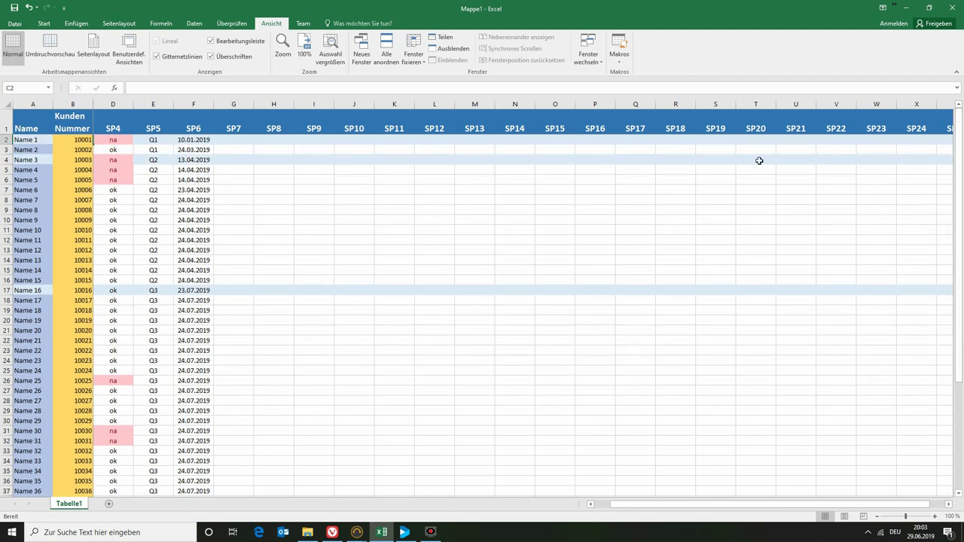
Select cells K13, E17, E17:F17, E19 and E18 around the frozen area.
{"action": "left_click", "coordinate": [397, 247]}
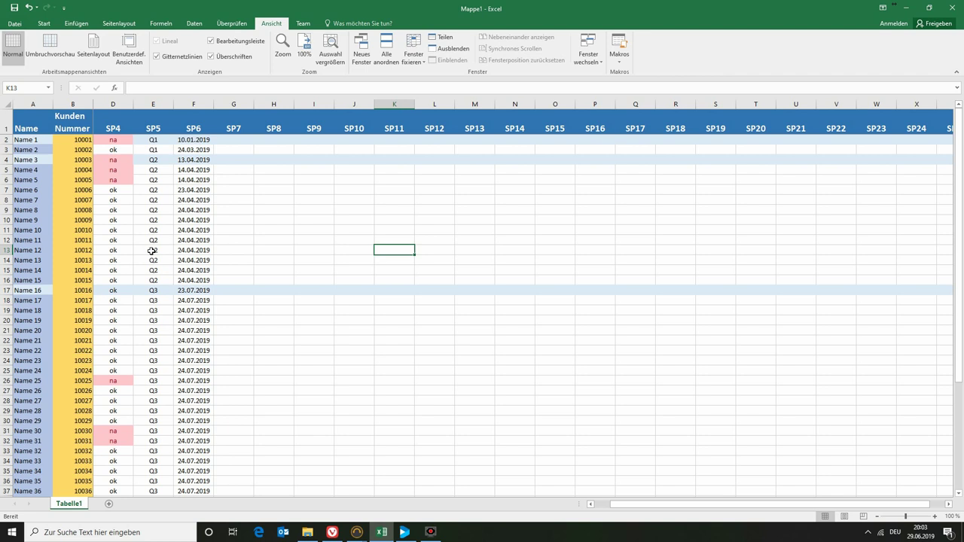
{"action": "left_click", "coordinate": [157, 300]}
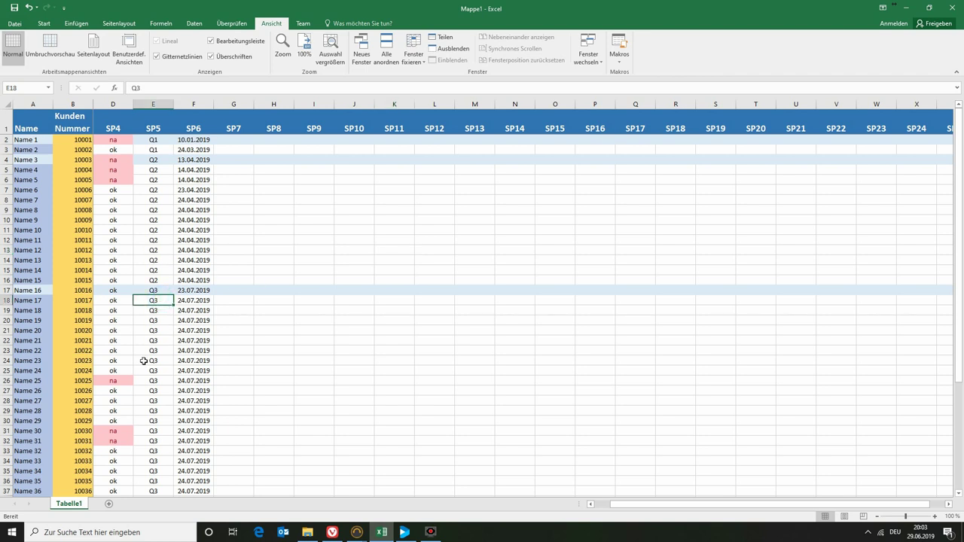
{"action": "left_click", "coordinate": [153, 291]}
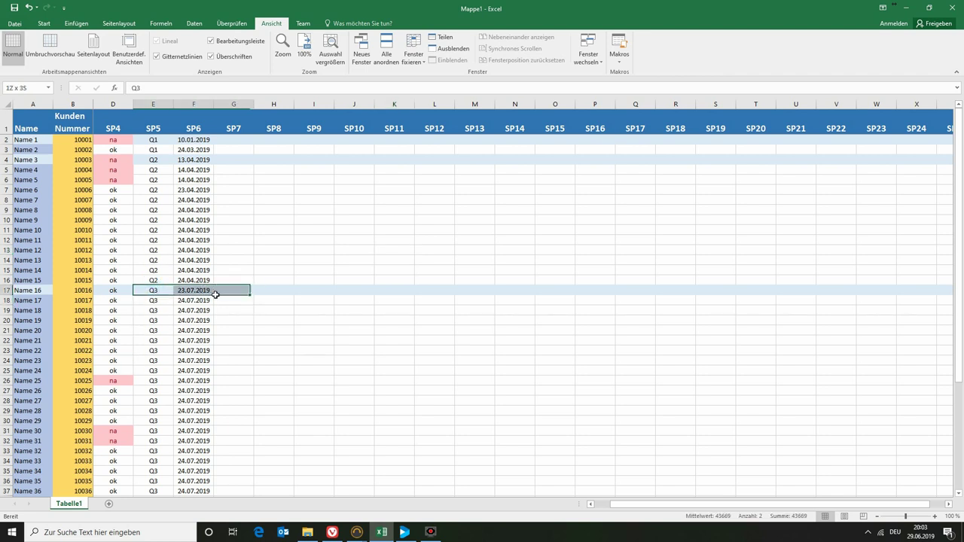
{"action": "left_click_drag", "start_coordinate": [153, 291], "coordinate": [186, 291]}
{"action": "left_click", "coordinate": [153, 310]}
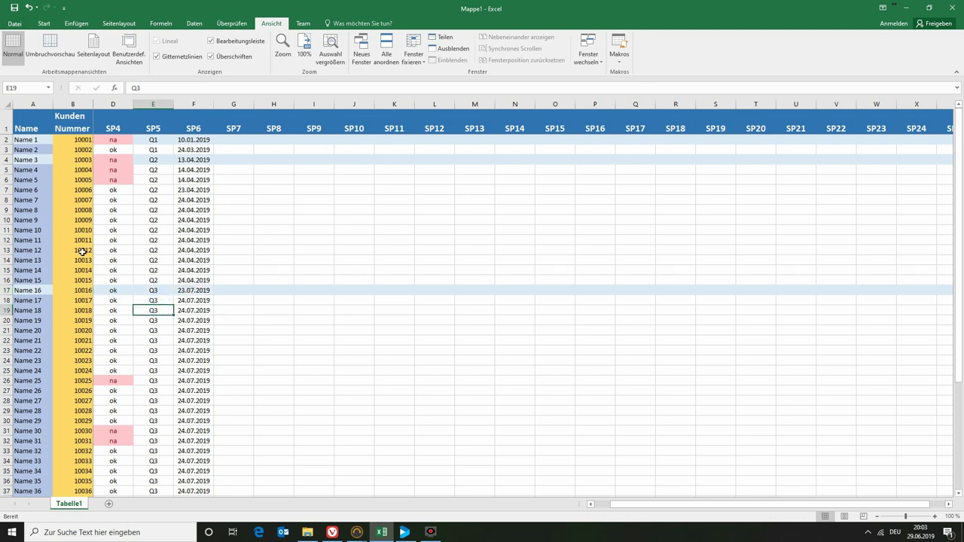
{"action": "left_click", "coordinate": [154, 302]}
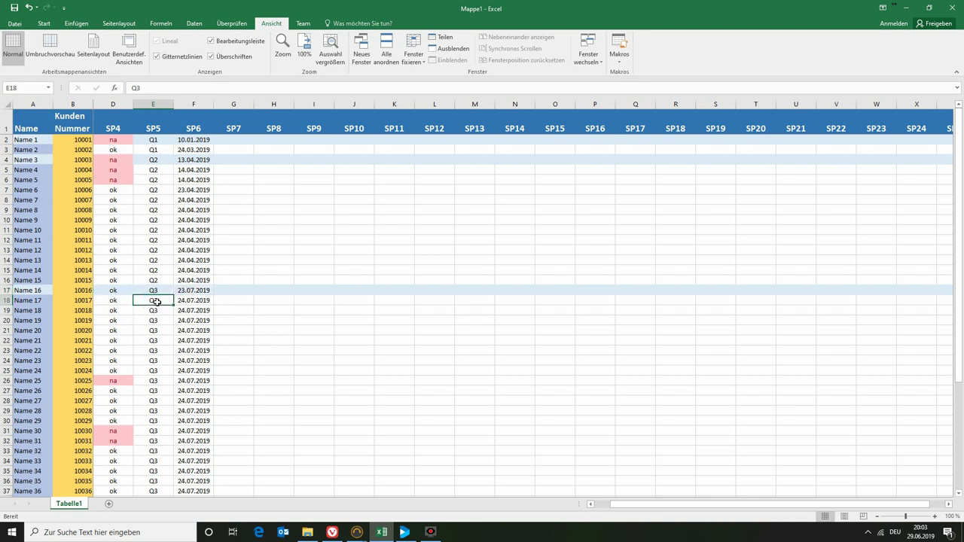
Unfreeze the C2 panes and select cell D18 as the new freeze corner.
{"action": "left_click", "coordinate": [413, 55]}
{"action": "left_click", "coordinate": [441, 81]}
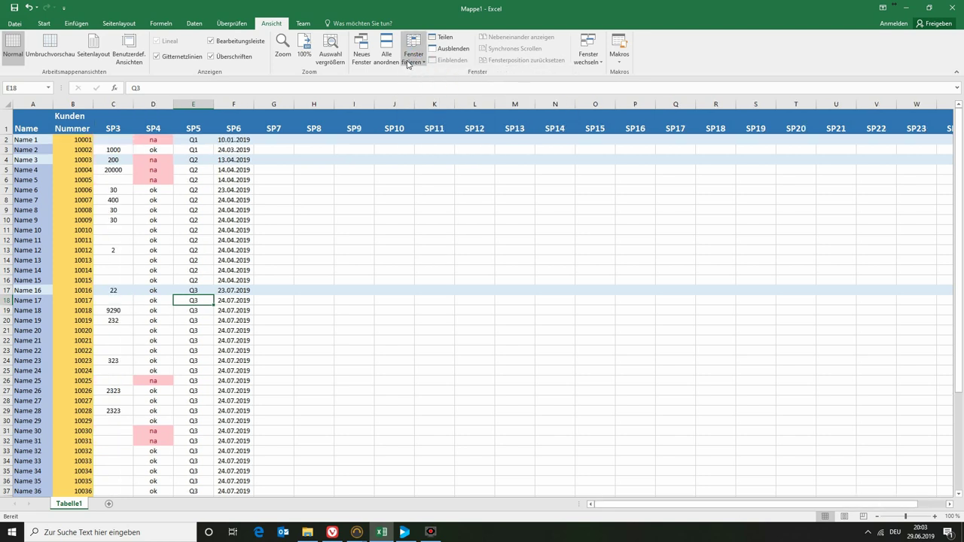
{"action": "left_click", "coordinate": [158, 303]}
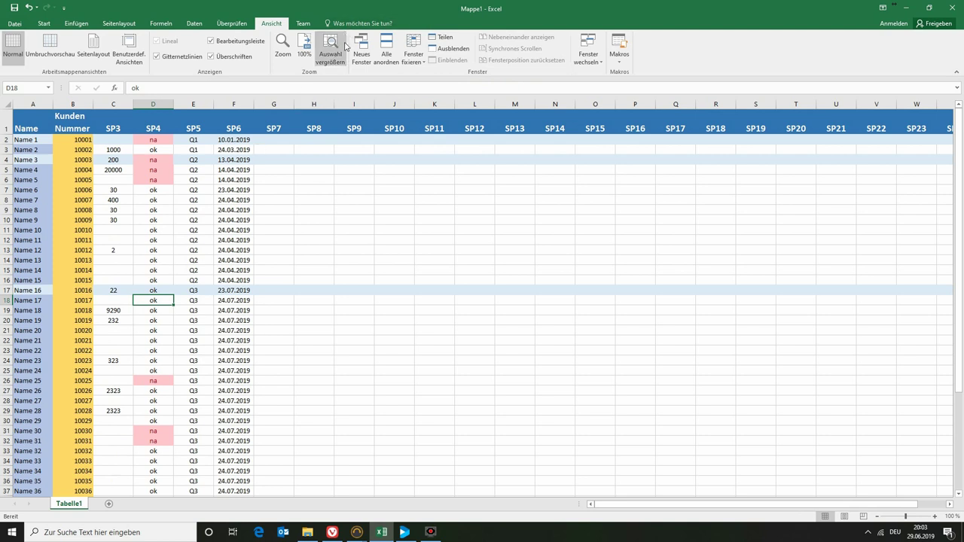
{"action": "left_click", "coordinate": [412, 65]}
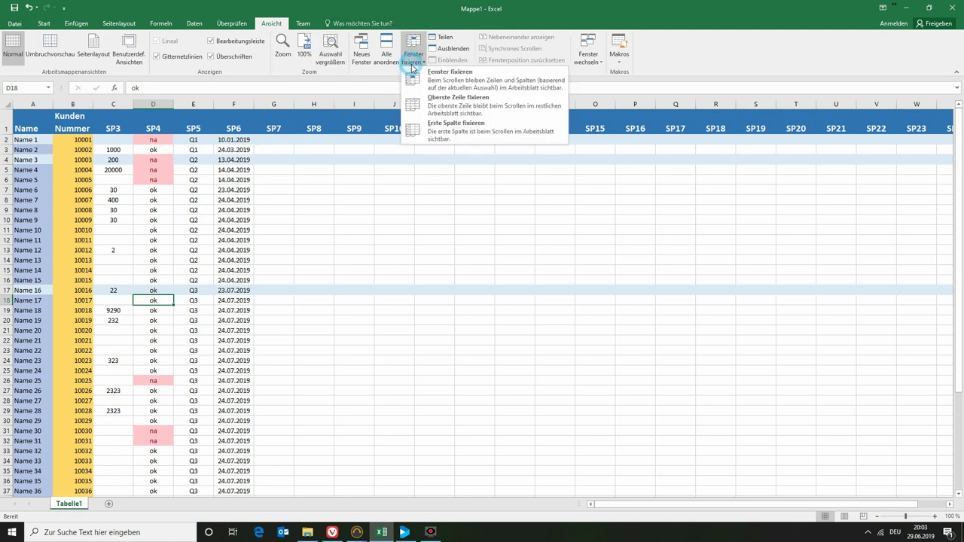
Freeze panes at D18, then scroll right and down and select G27 to verify rows 1–17 and columns A–C stay fixed.
{"action": "left_click", "coordinate": [448, 76]}
{"action": "left_click_drag", "start_coordinate": [598, 504], "coordinate": [635, 504]}
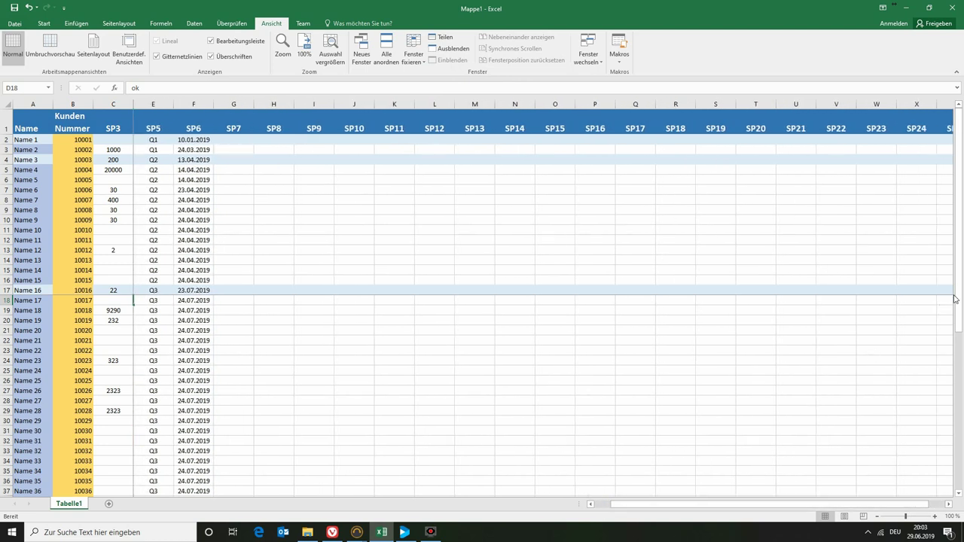
{"action": "mouse_move", "coordinate": [957, 291]}
{"action": "left_mouse_down"}
{"action": "mouse_move", "coordinate": [950, 299]}
{"action": "mouse_move", "coordinate": [919, 261]}
{"action": "left_mouse_up"}
{"action": "left_click", "coordinate": [248, 393]}
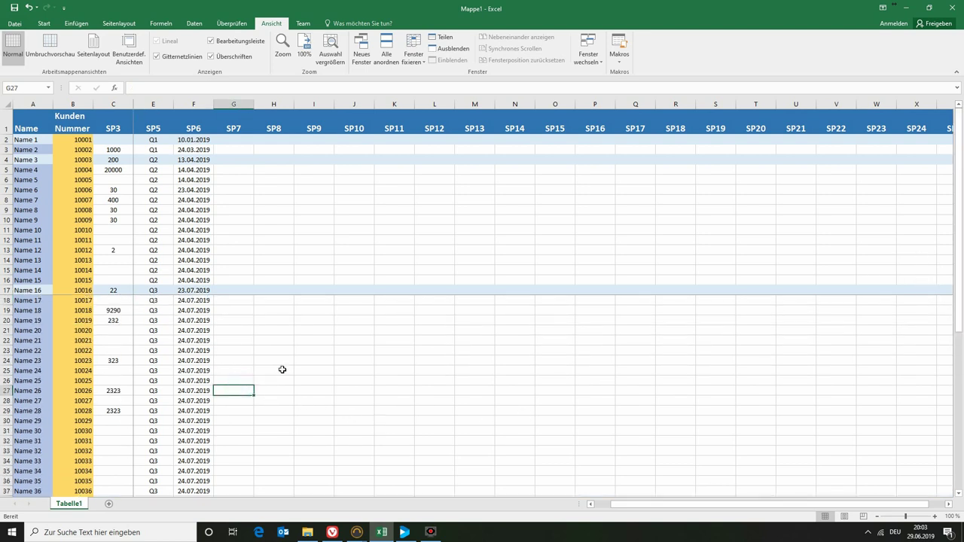